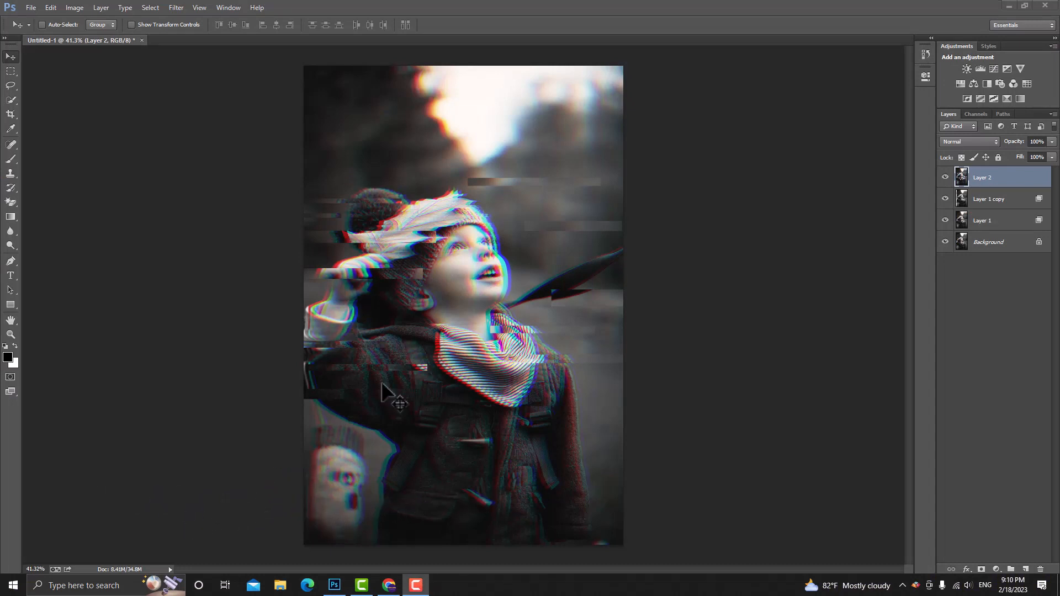
Delete the three layers above the Background and make two duplicates of the Background layer
shift+click(991, 222)
key(Delete)
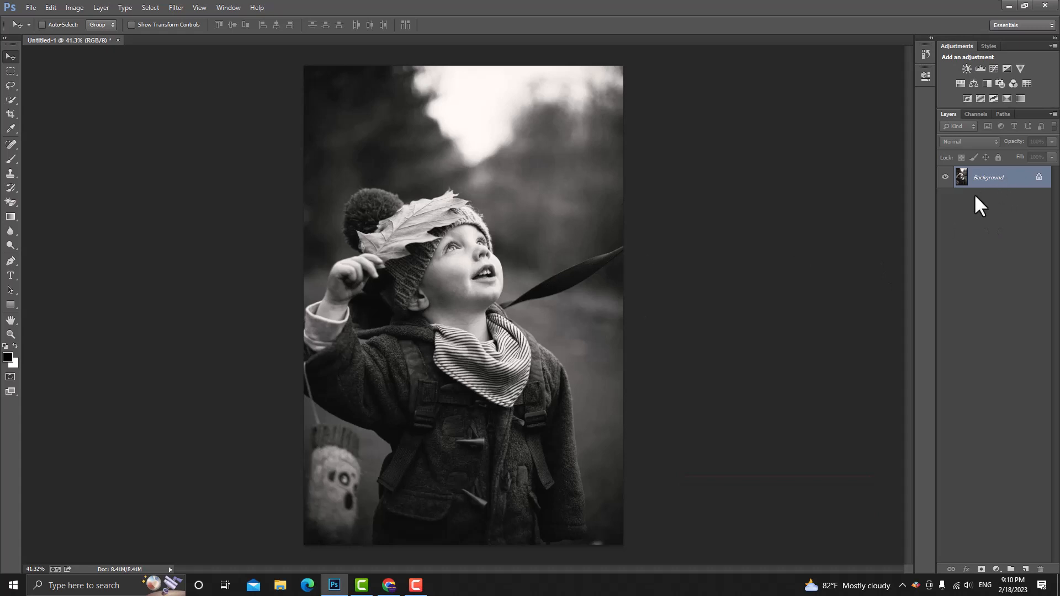
key(ctrl+j)
key(ctrl+j)
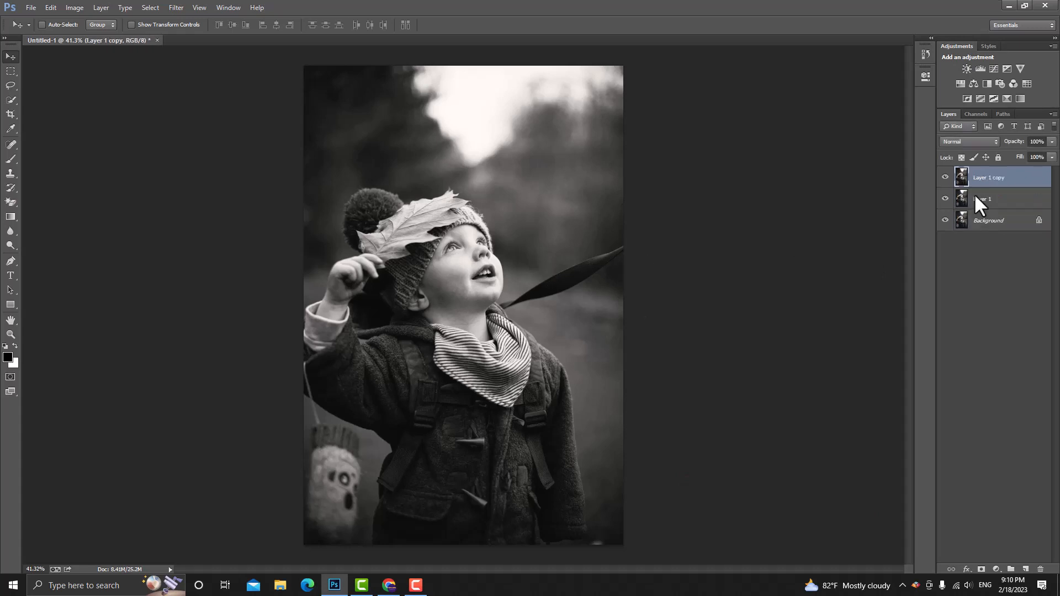
Hide Layer 1 copy and turn off the R channel in the blending options of Layer 1
click(945, 177)
click(1002, 204)
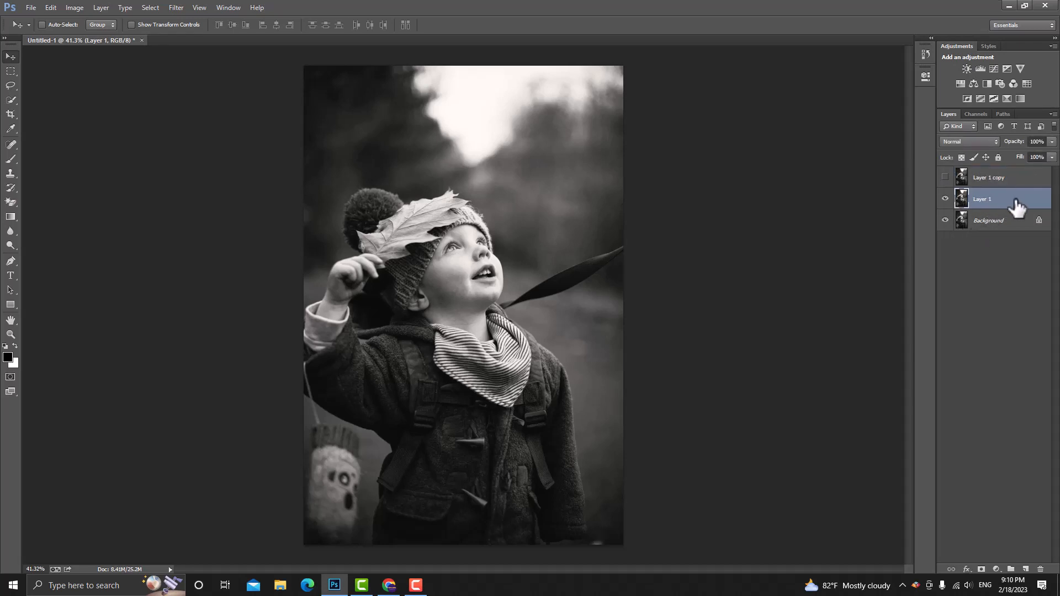
double_click(1016, 207)
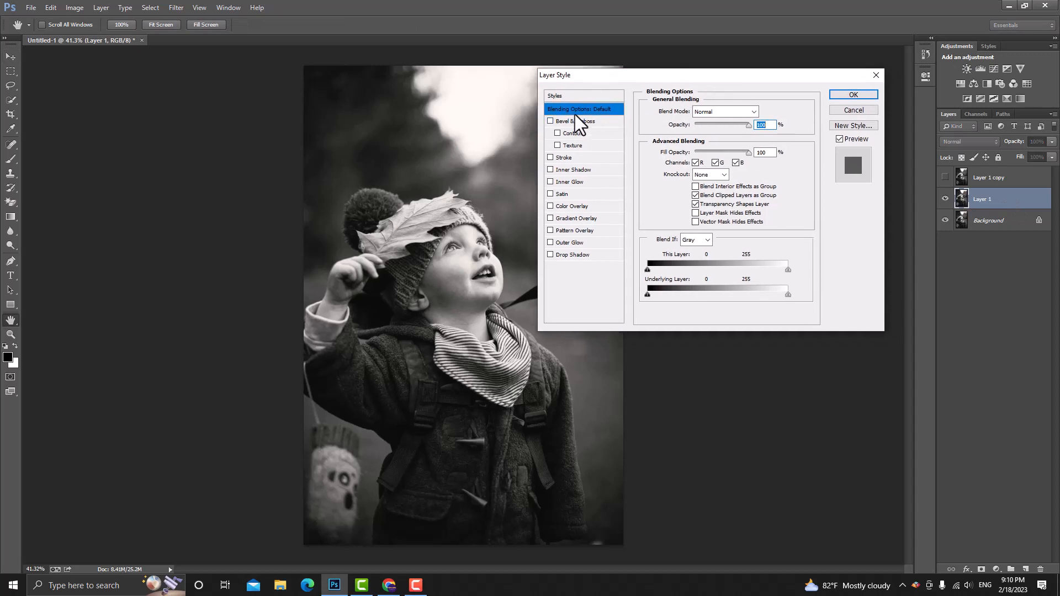
click(696, 163)
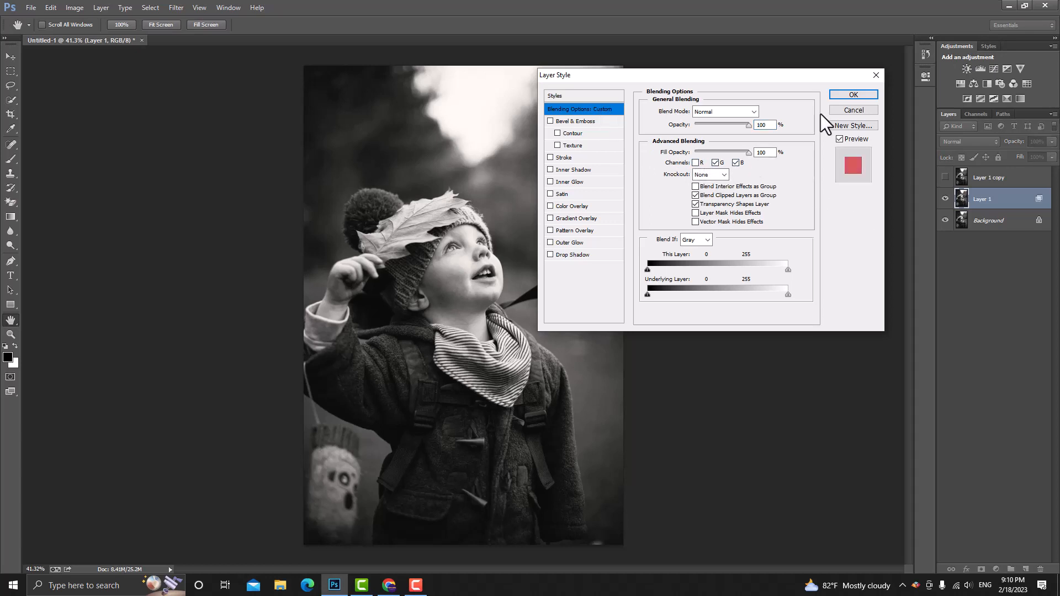
key(Return)
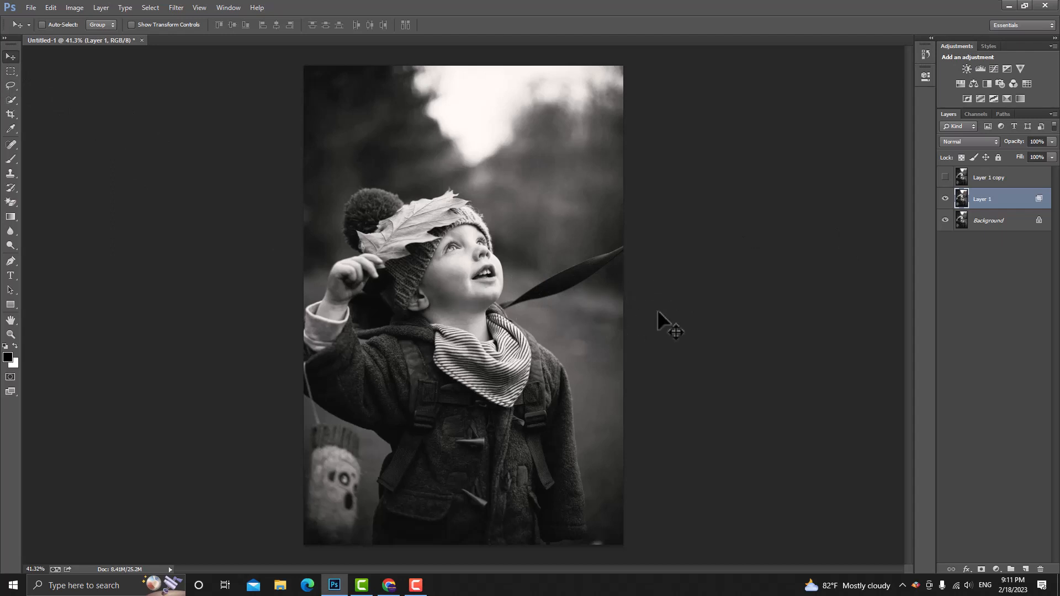
Nudge Layer 1 slightly to the right in one-pixel moves to offset its colour channels from the Background
key(Right)
key(Right)
key(Right)
key(Right)
key(Right)
key(Right)
key(Right)
key(Right)
key(Right)
key(Right)
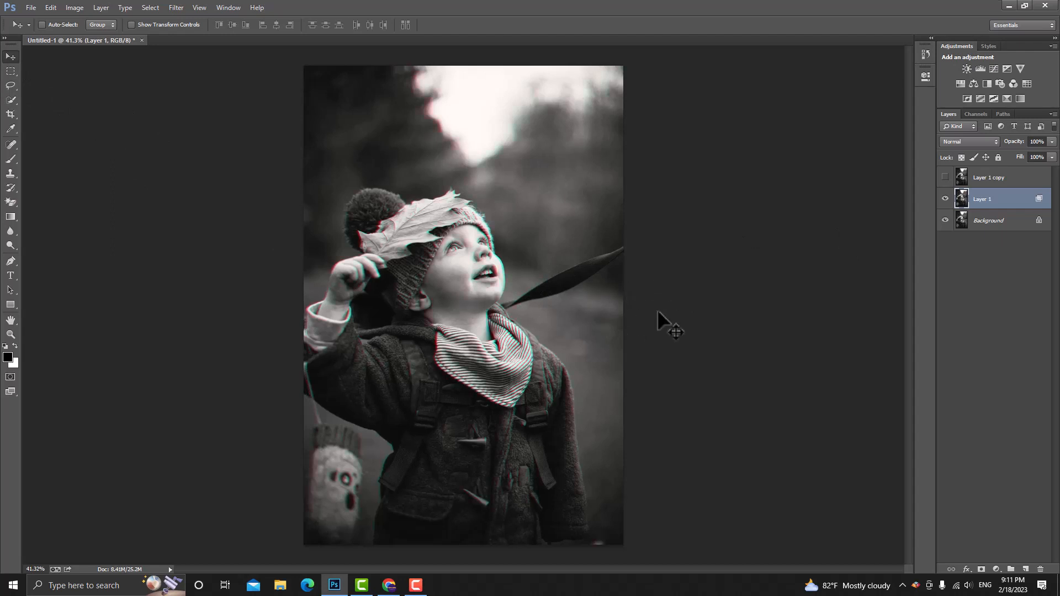
key(Right)
key(Right)
key(Right)
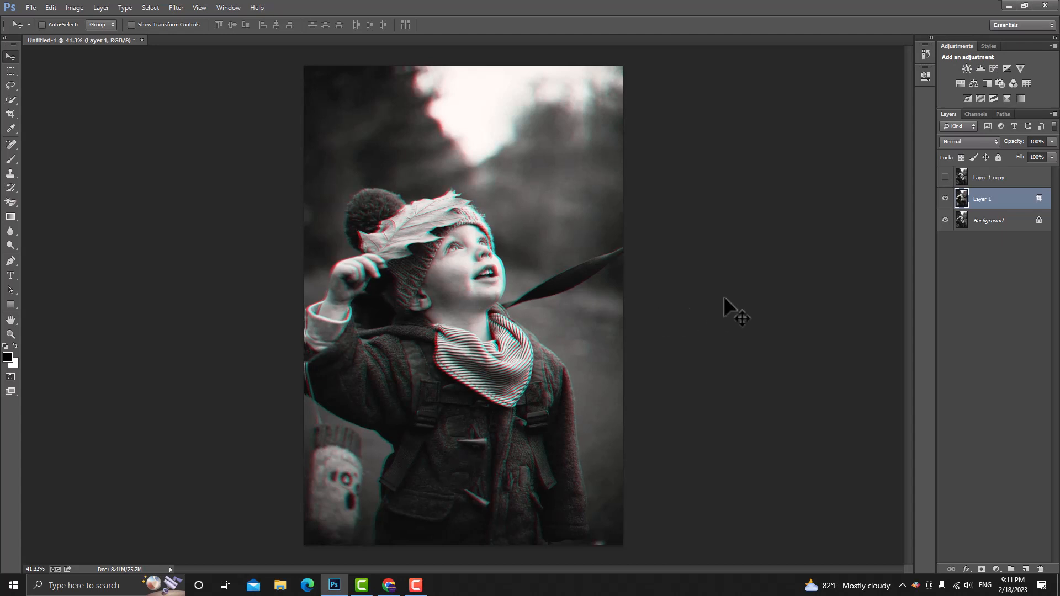
Show Layer 1 copy and turn off its R and G channels in the blending options, leaving only B enabled
click(946, 178)
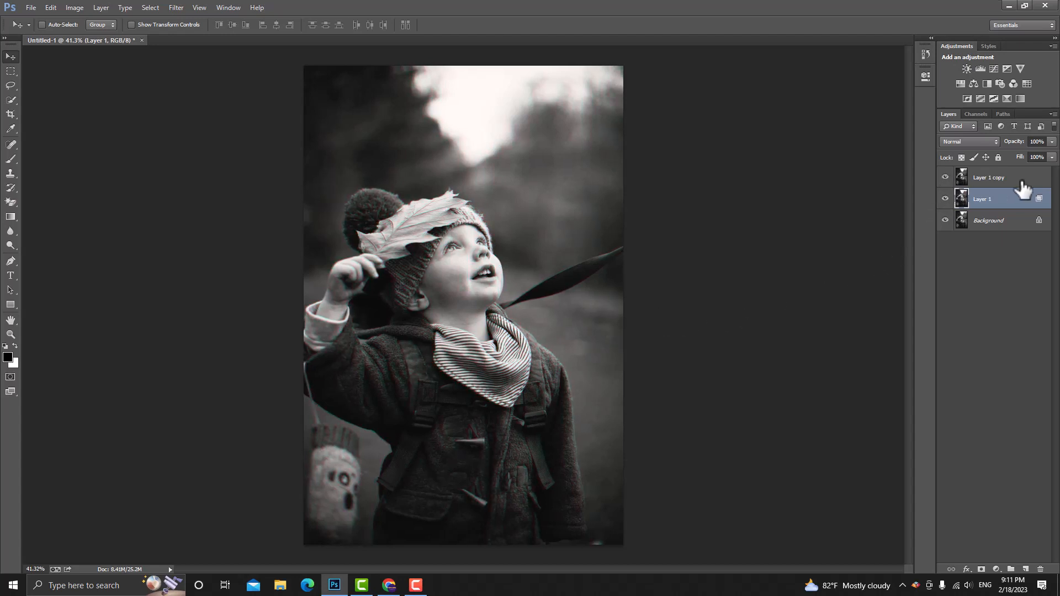
click(1021, 182)
double_click(1022, 182)
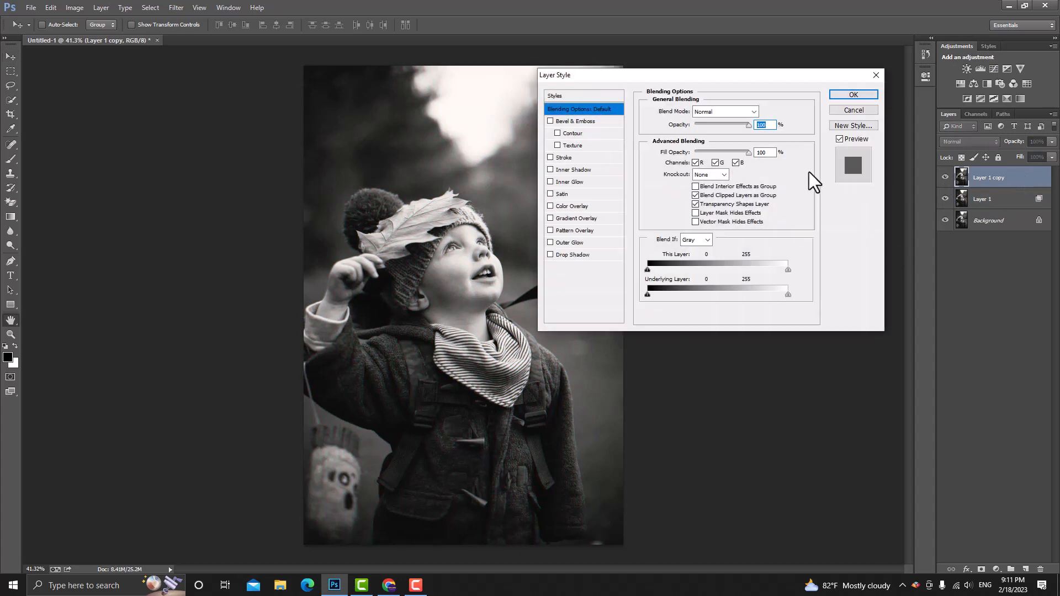
click(696, 162)
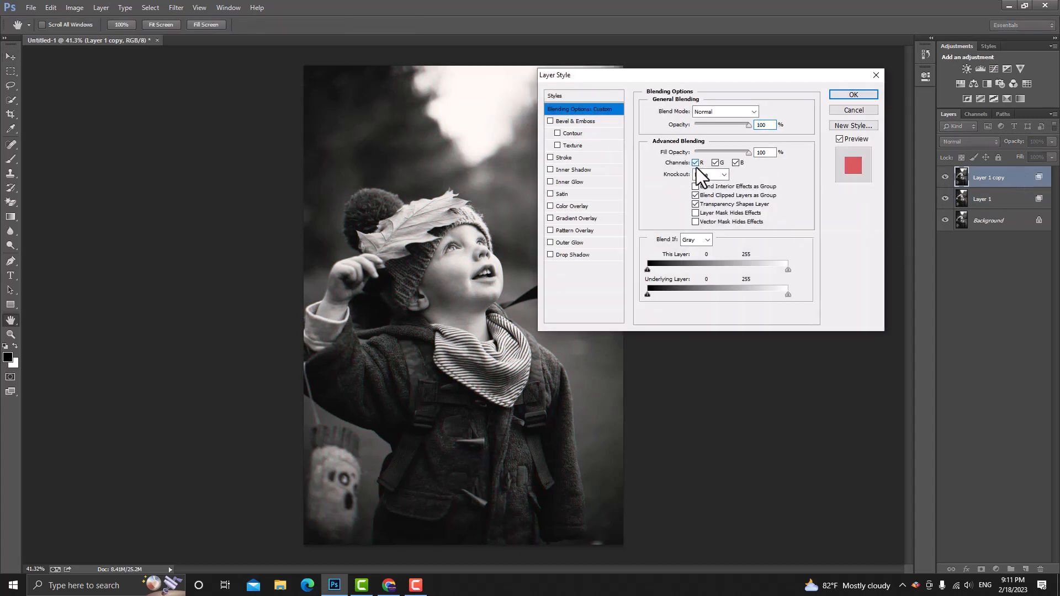
click(716, 163)
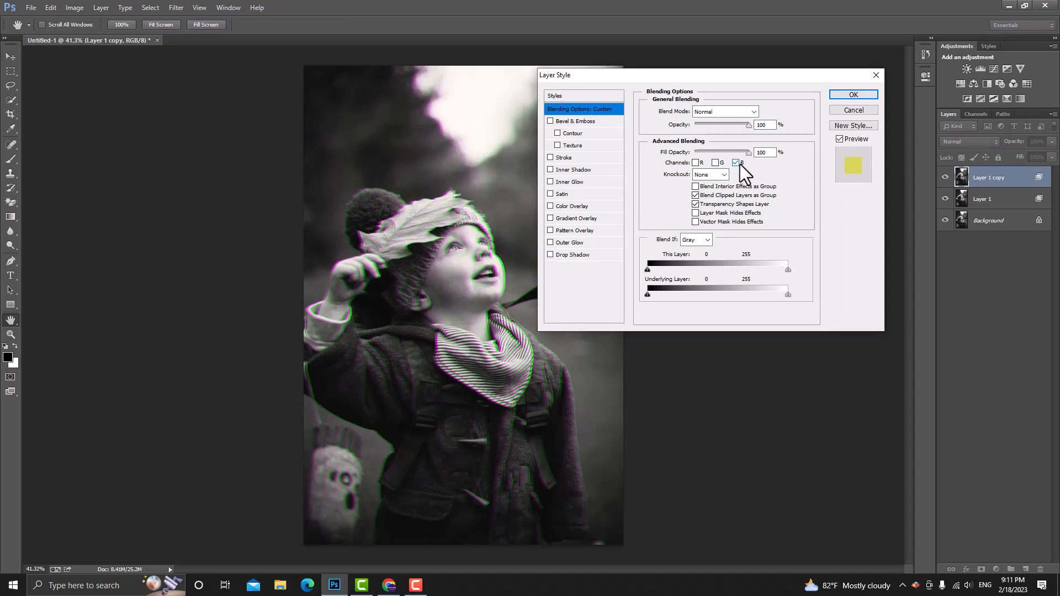
click(852, 94)
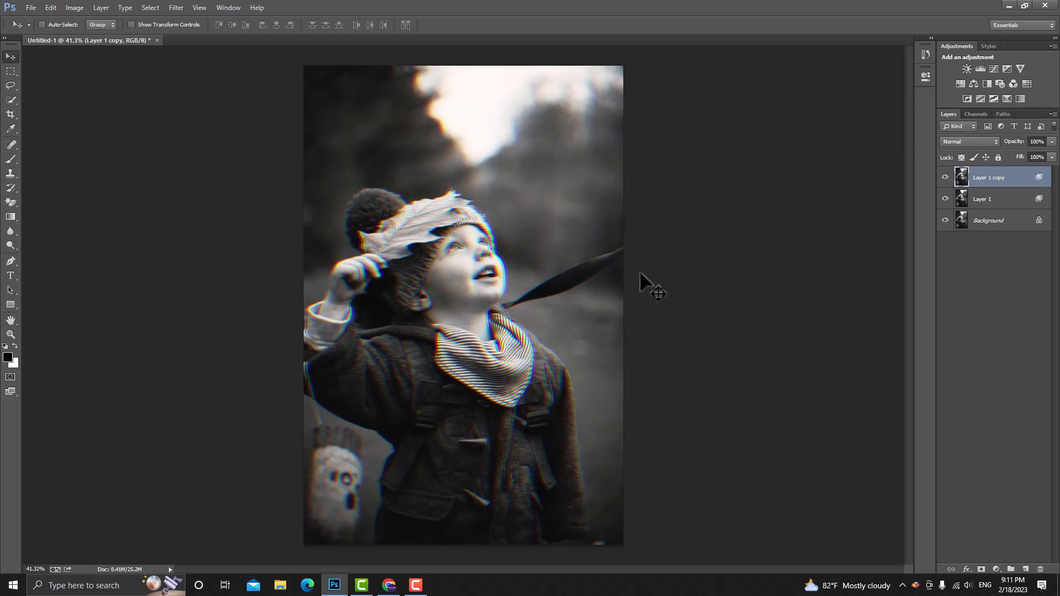
Examine the colour fringing around the boy's face up close and compare the photo with Layer 1 copy hidden and shown
scroll(596, 336, up, 5)
drag(431, 247, 482, 289)
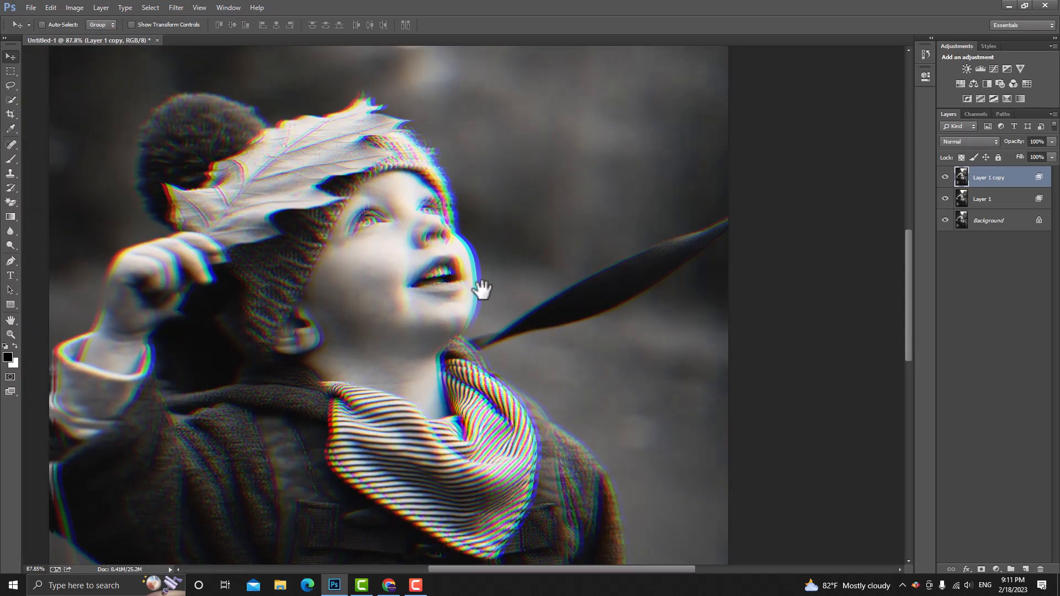
scroll(470, 304, down, 6)
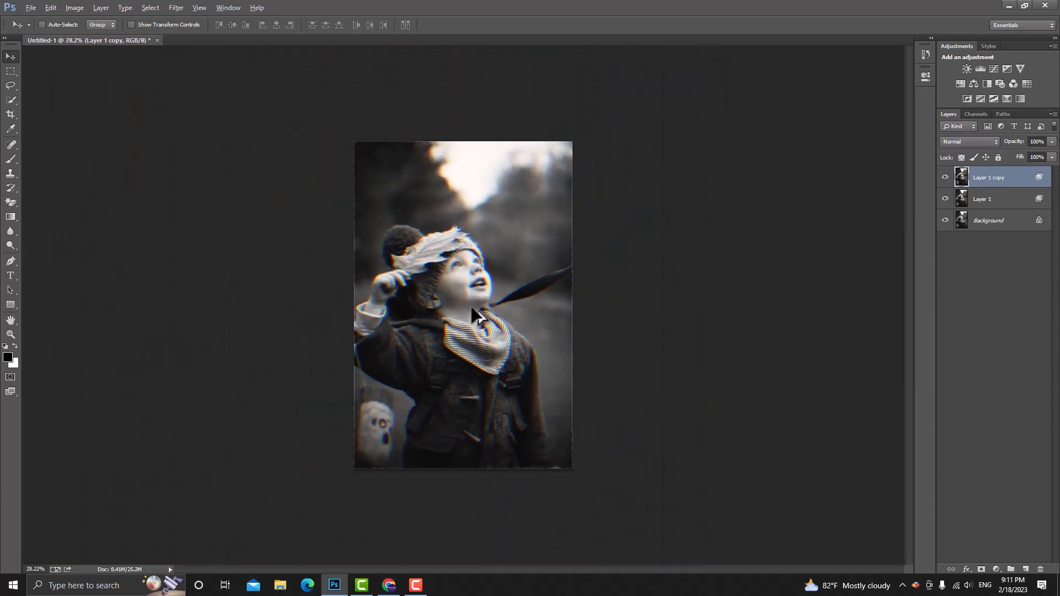
scroll(472, 309, up, 2)
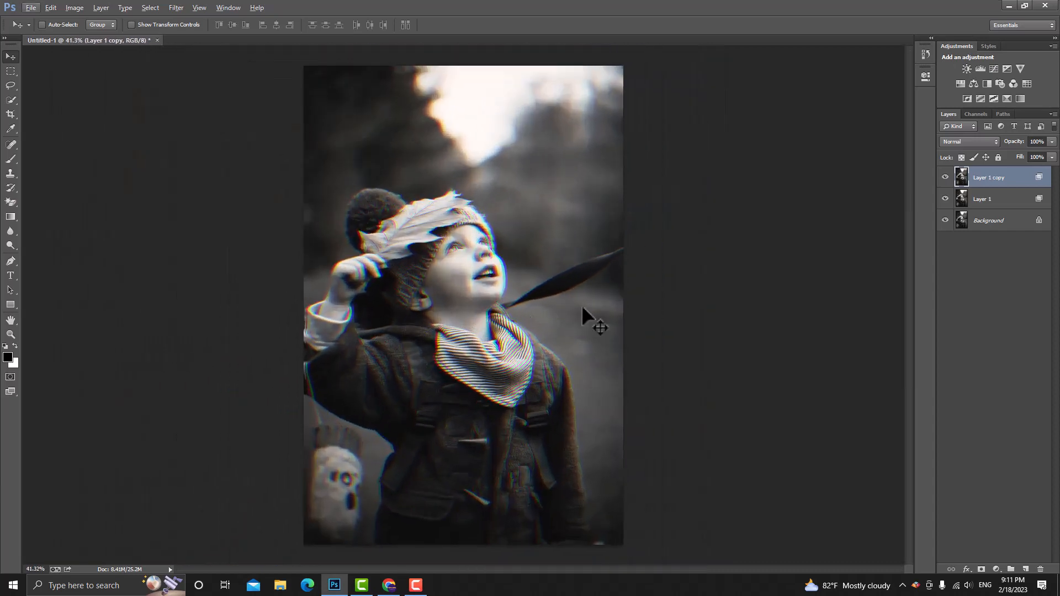
click(946, 177)
click(946, 177)
click(982, 203)
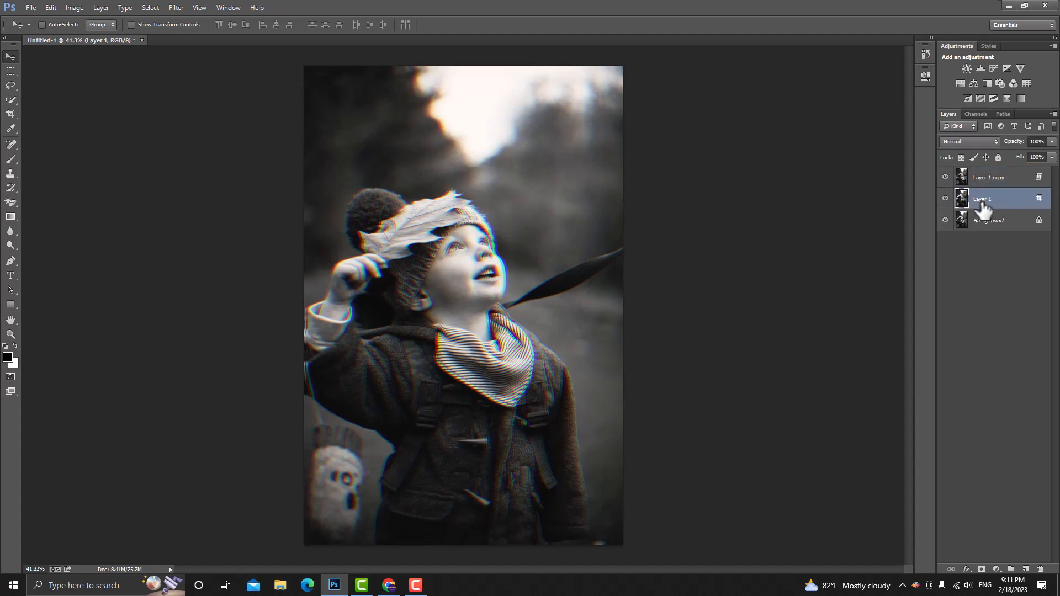
scroll(675, 301, down, 2)
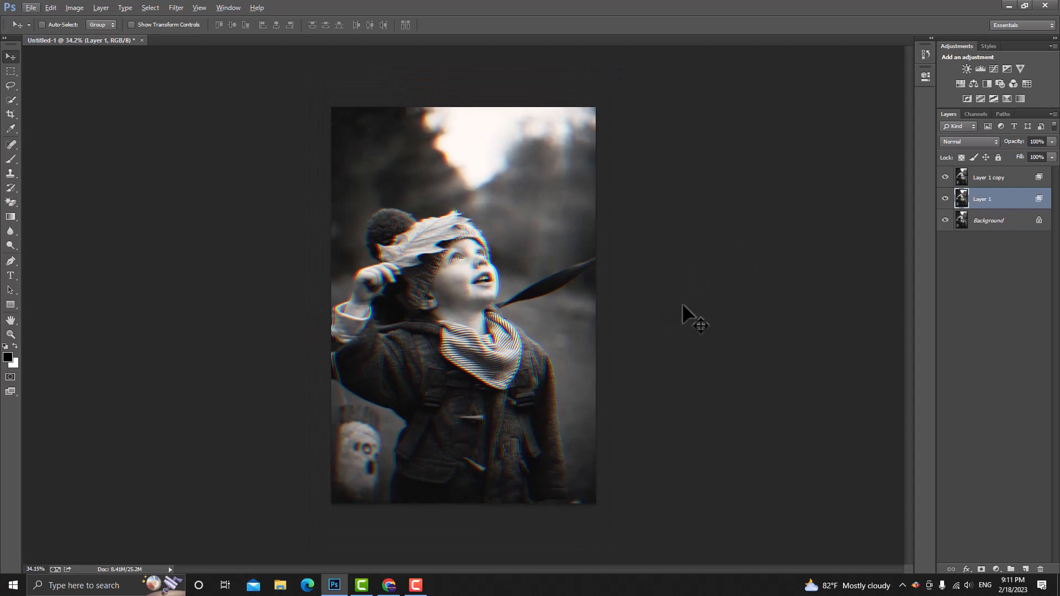
Stamp all visible layers into a new merged layer above Layer 1 copy
click(1003, 180)
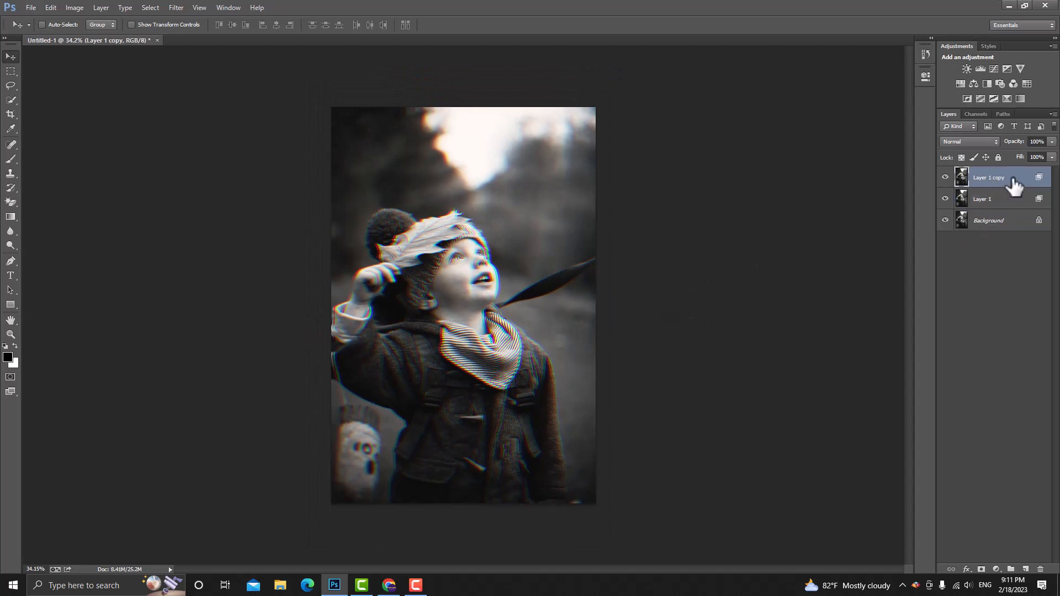
key(ctrl+shift+alt+e)
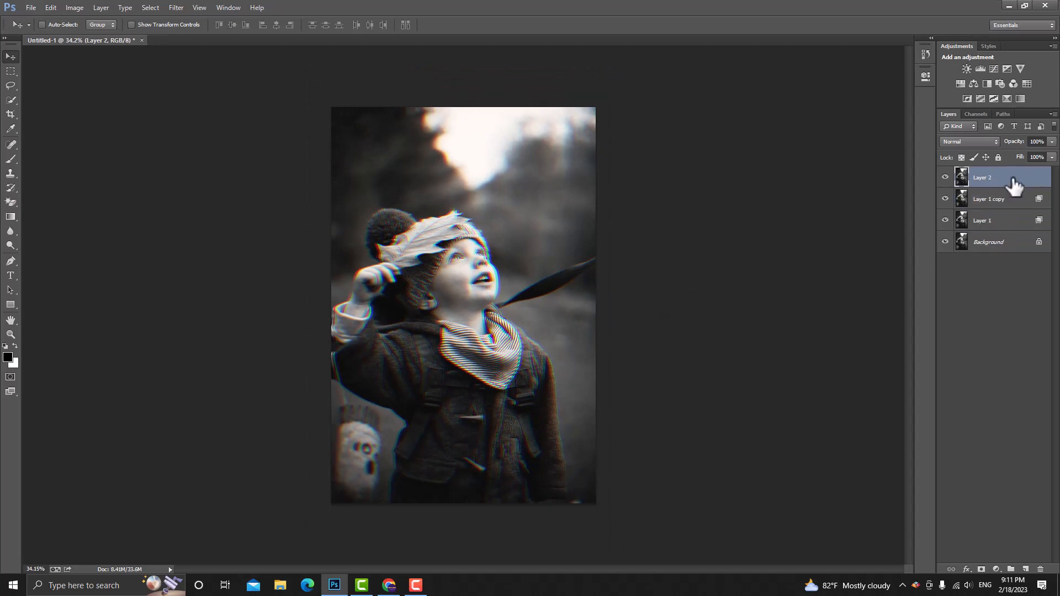
Group Layer 1 copy with Layer 1 and make the merged Layer 2 the active layer
click(994, 202)
shift+click(993, 221)
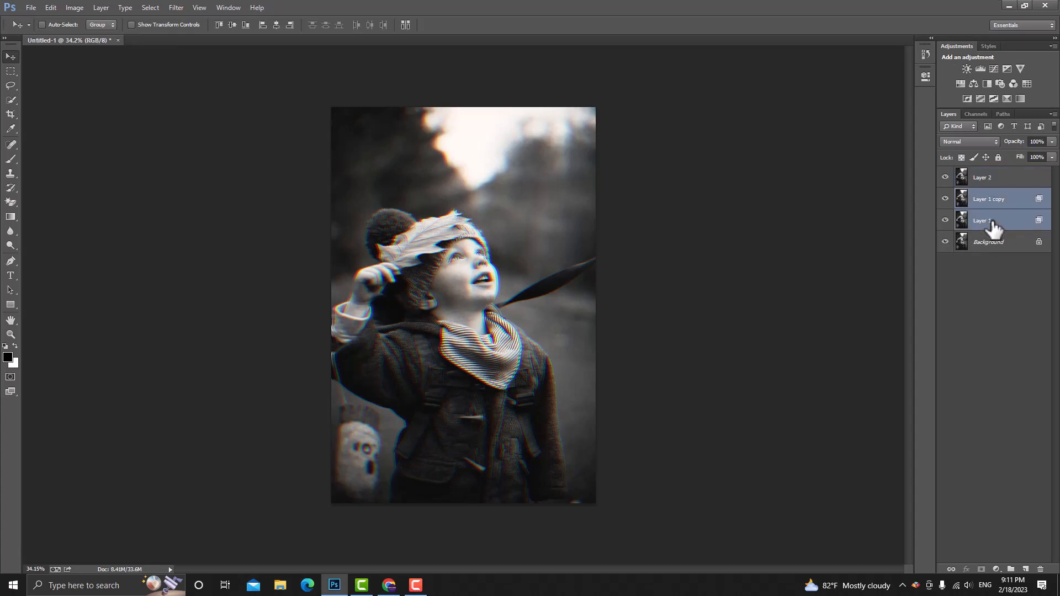
key(ctrl+g)
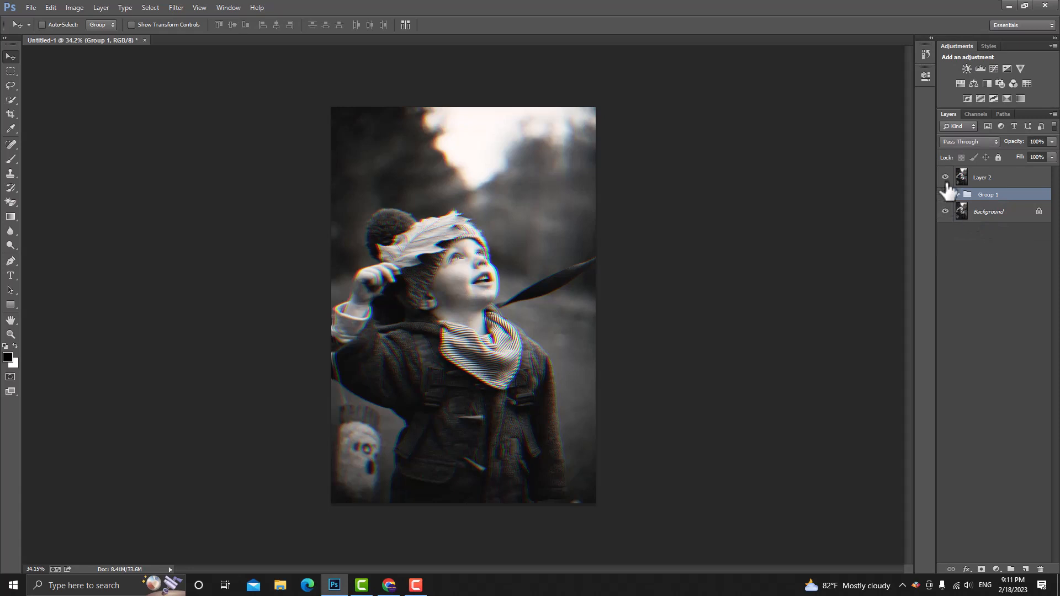
click(1005, 180)
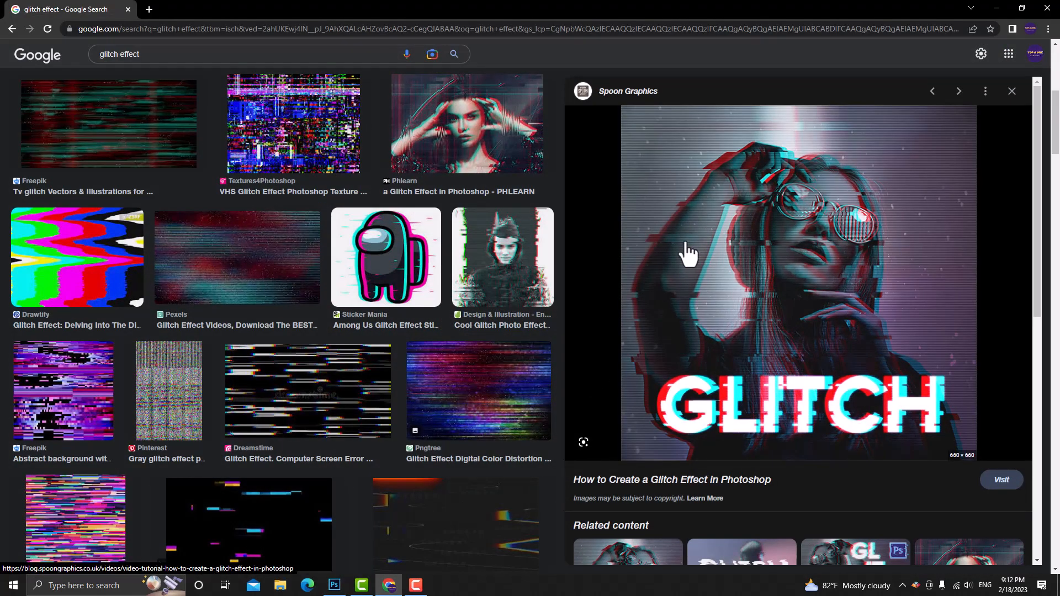
Return to Photoshop and marquee-select five thin horizontal strips in the background beside the boy's face
click(996, 10)
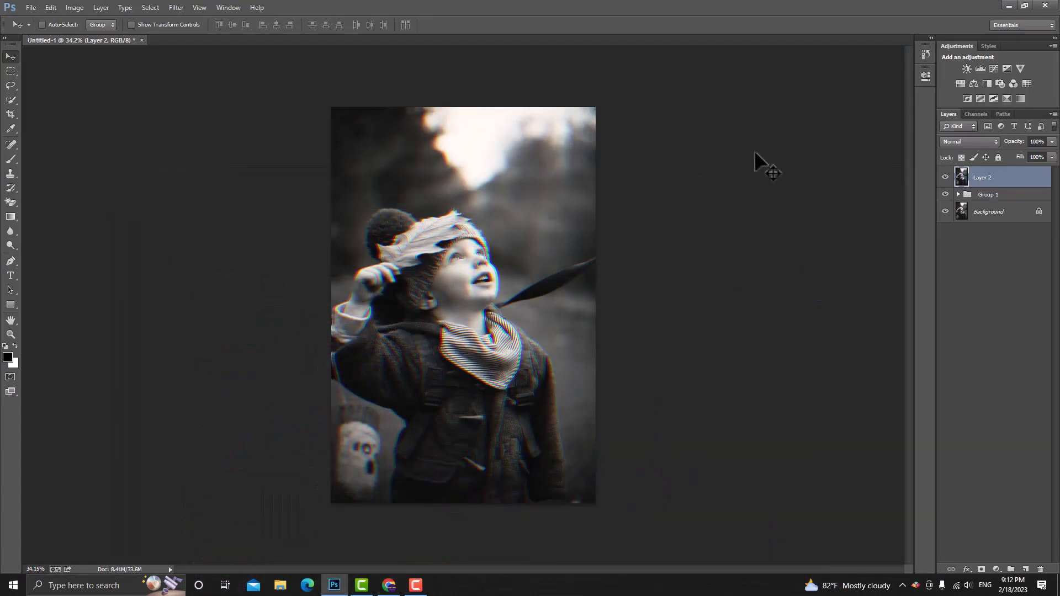
click(11, 71)
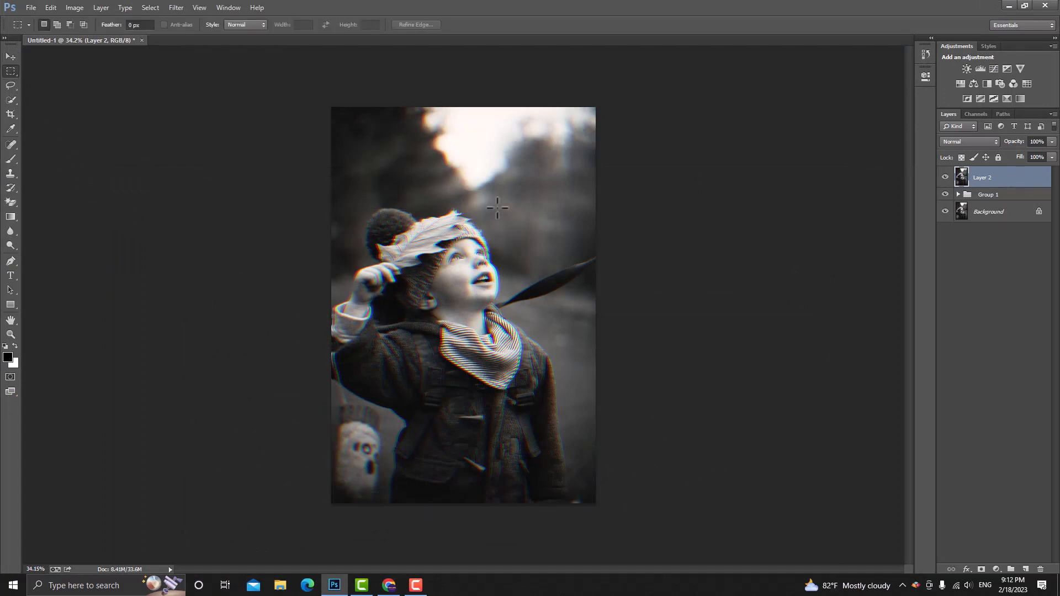
drag(497, 207, 601, 213)
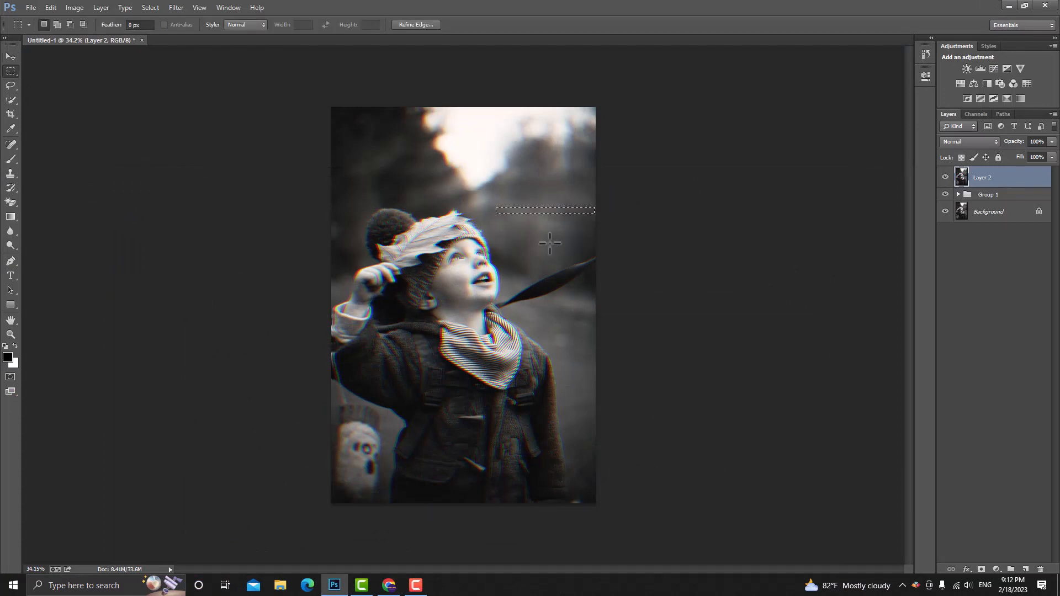
drag(519, 222, 610, 227)
drag(495, 237, 587, 259)
drag(505, 271, 582, 274)
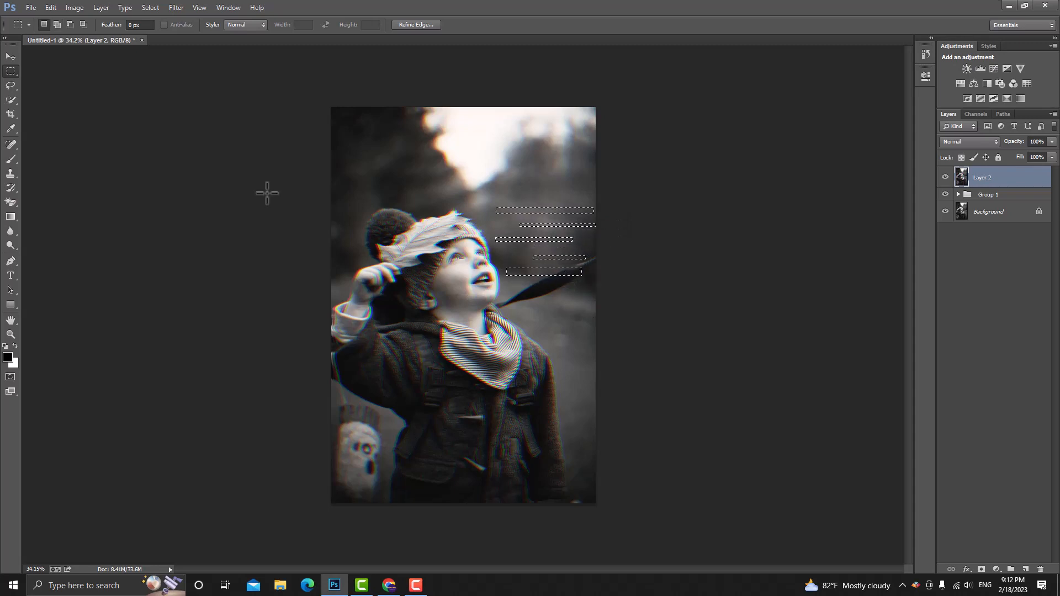
Shift the selected strips of Layer 2 to the right by roughly a fifth of their length and deselect them
click(11, 57)
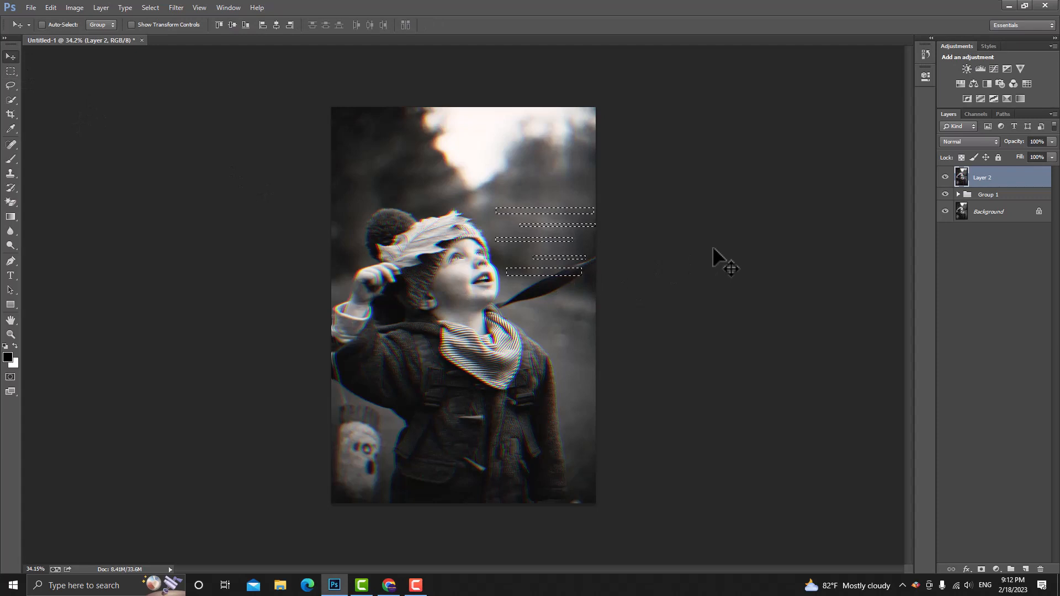
key(Right)
key(Right)
key(Right)
key(Right)
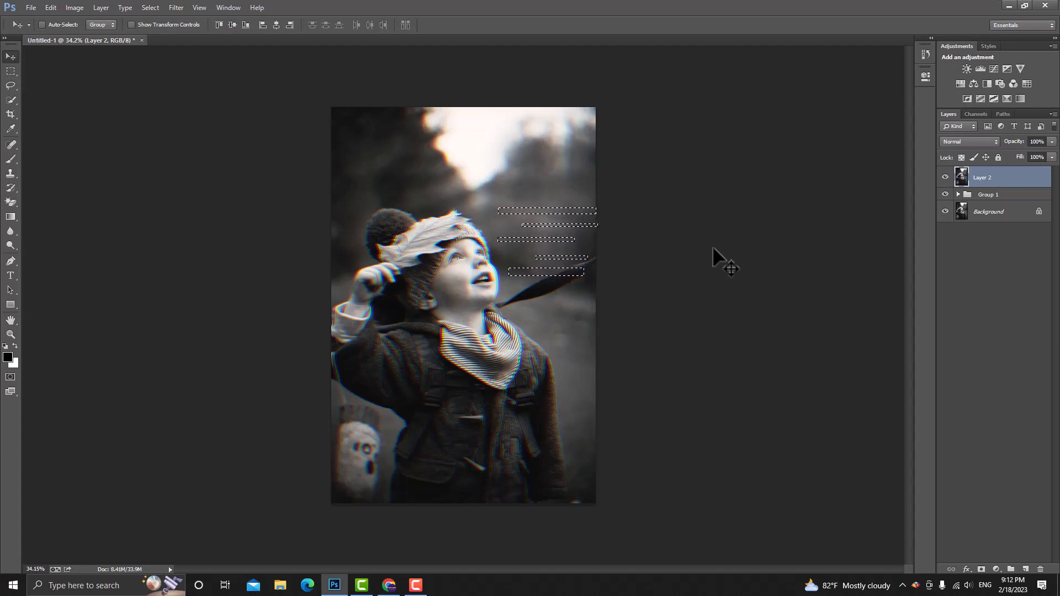
key(shift+Right)
key(shift+Right)
key(shift+Right)
key(shift+Right)
key(shift+Right)
key(shift+Right)
key(shift+Right)
key(shift+Right)
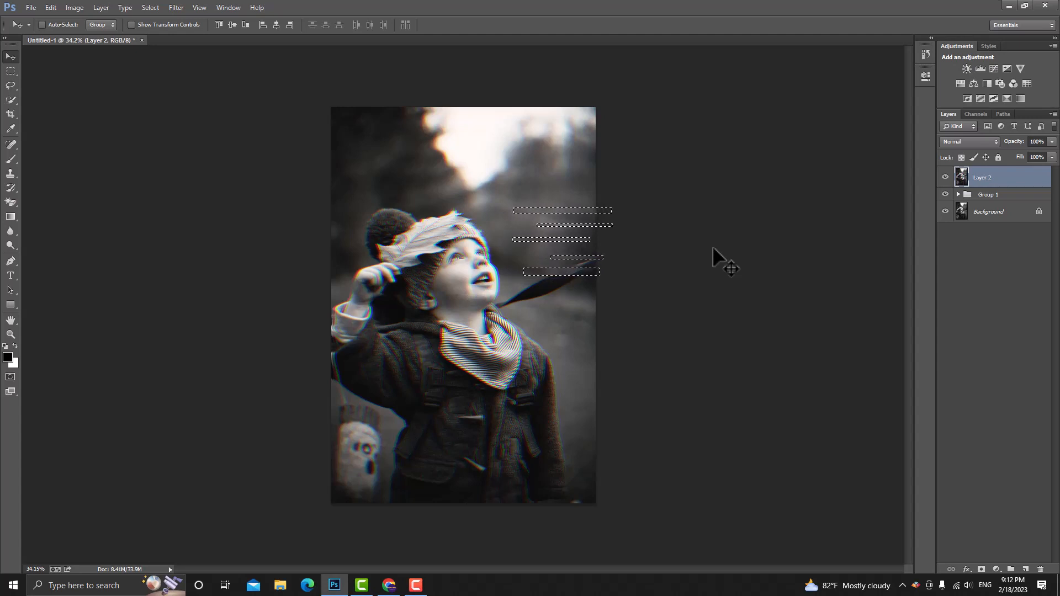
key(ctrl+d)
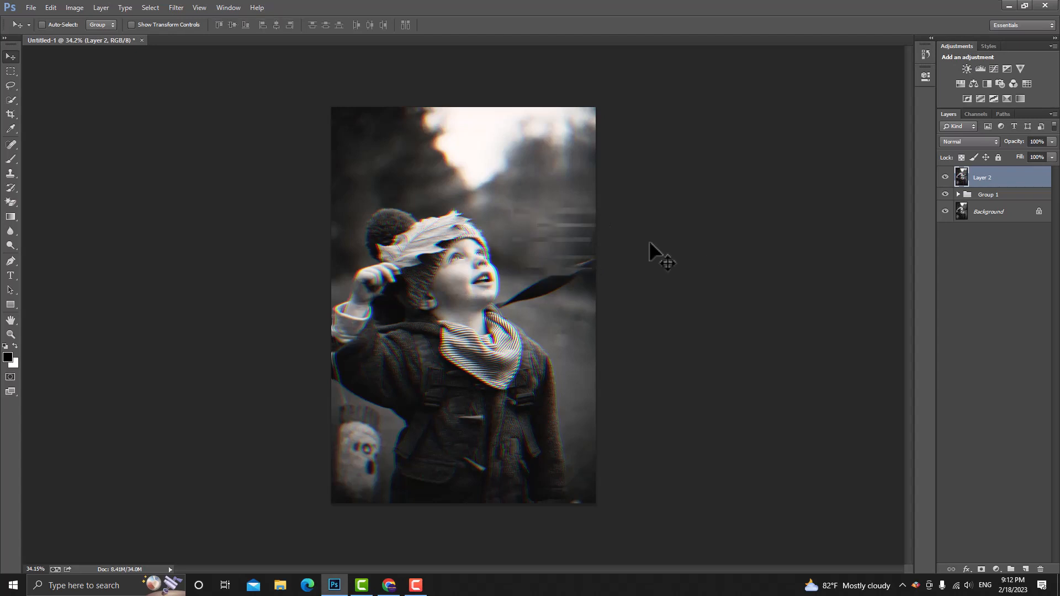
Marquee-select four thin horizontal strips across the scarf and the jacket's shoulder and sleeve, extending into the background
click(10, 72)
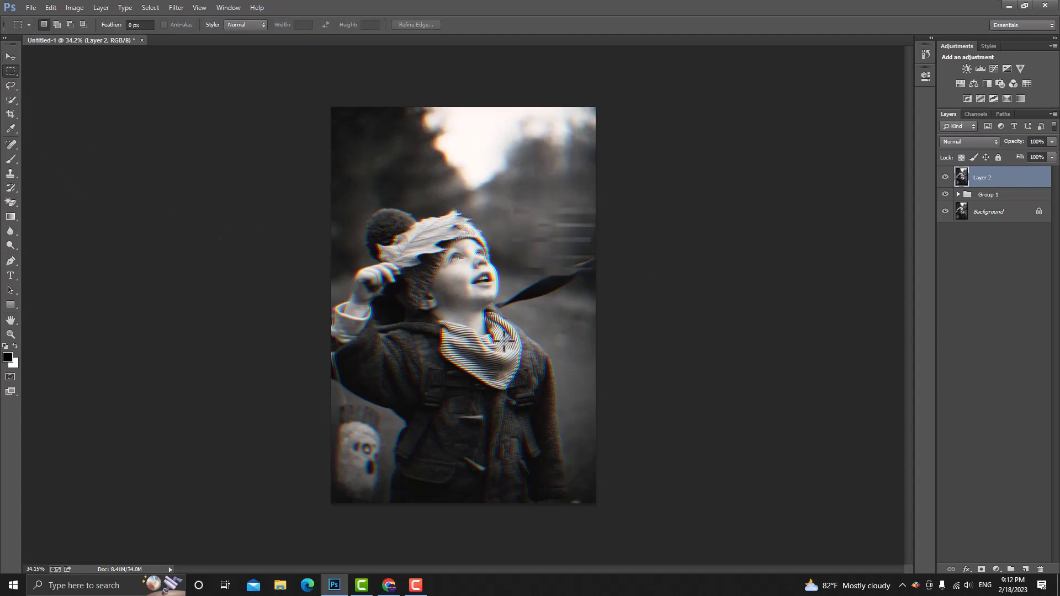
drag(486, 317, 584, 326)
drag(486, 353, 582, 354)
drag(530, 381, 606, 387)
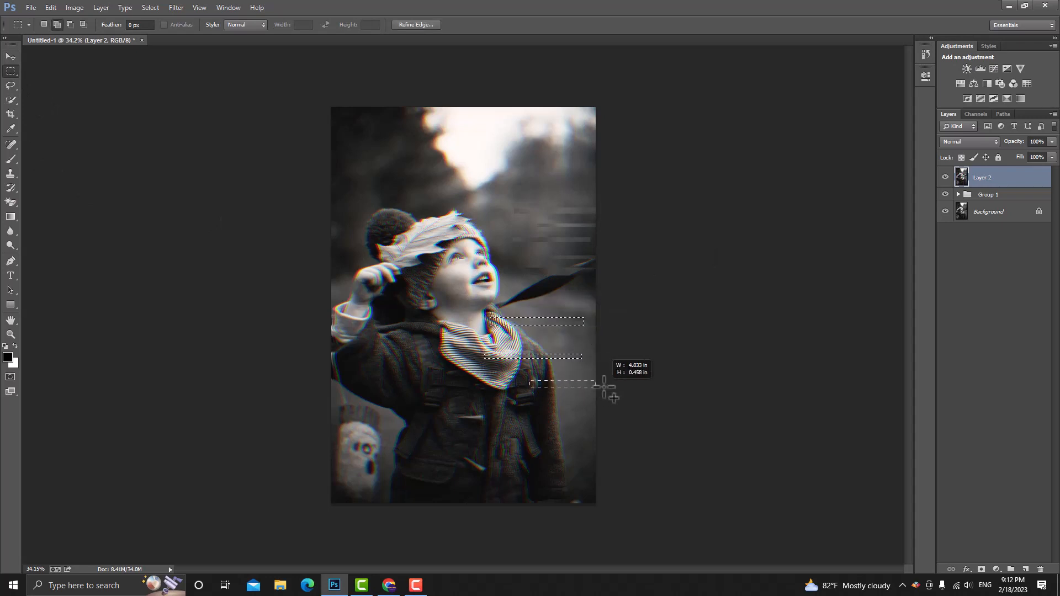
drag(511, 406, 592, 411)
Shift the four selected strips of Layer 2 right by roughly a fifteenth of their length and deselect them
key(v)
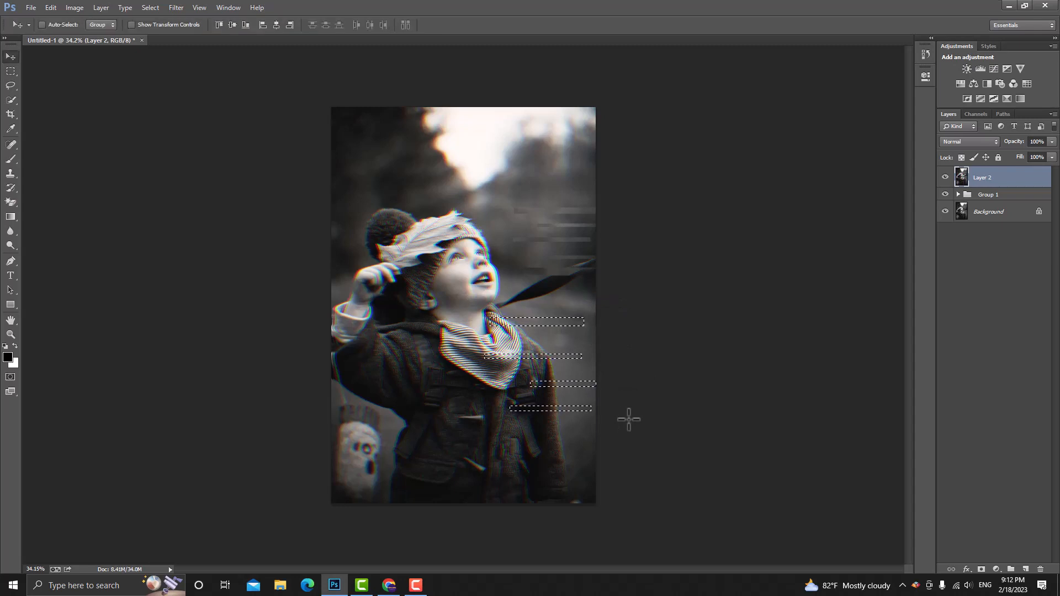
key(Right)
key(Right)
key(Right)
key(Right)
key(Right)
key(Right)
key(Right)
key(Right)
key(Right)
key(Right)
key(Right)
key(Right)
key(Right)
key(Right)
key(Right)
key(Right)
key(Right)
key(Right)
key(Right)
key(Right)
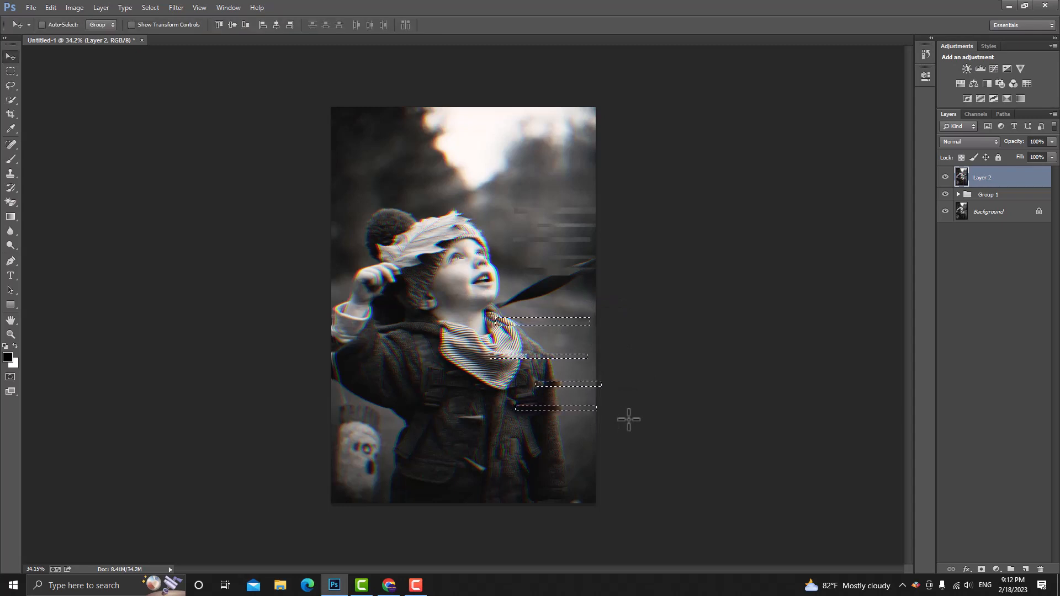
key(ctrl+d)
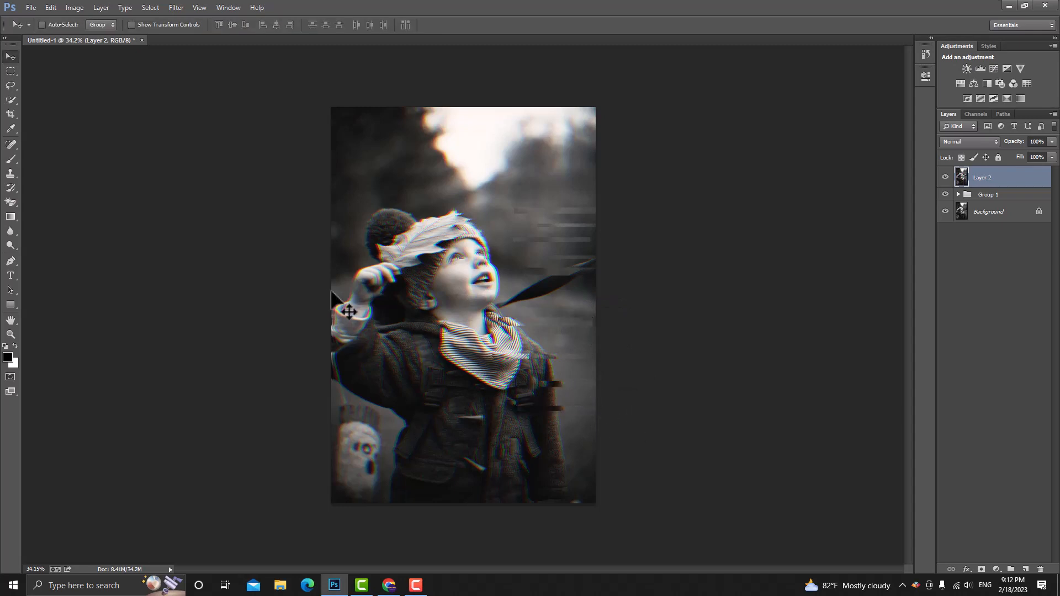
Marquee-select five thin horizontal strips from just above the hat's pompom down across the raised hand to the jacket's shoulder
key(m)
drag(310, 240, 406, 244)
drag(331, 203, 440, 210)
drag(338, 264, 427, 267)
drag(346, 295, 437, 296)
drag(354, 319, 432, 333)
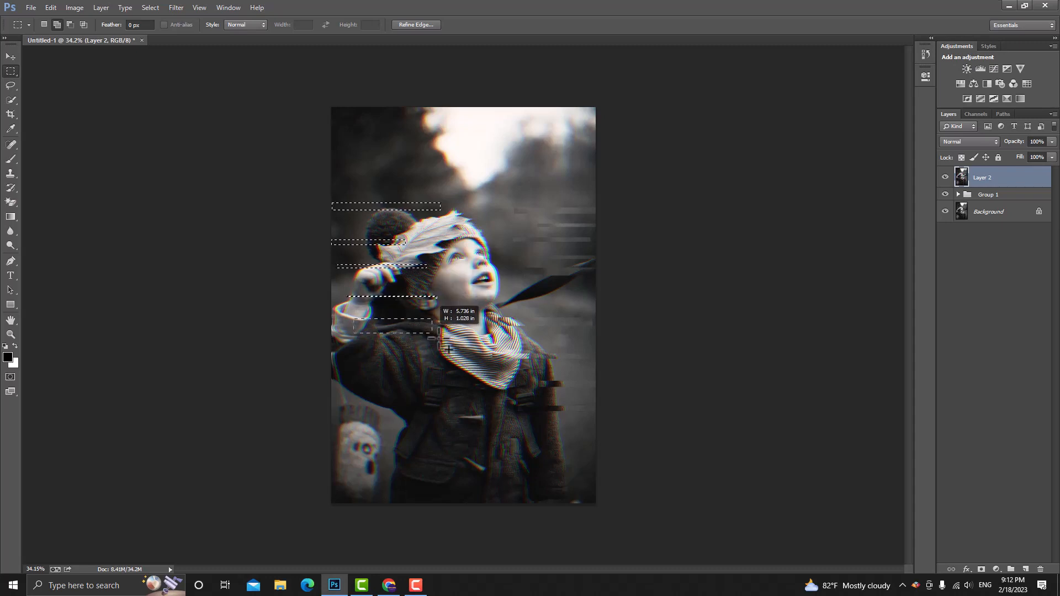
Shift the five selected strips of Layer 2 left by roughly a twentieth of their length and deselect them
key(v)
key(shift+Left)
key(shift+Left)
key(shift+Left)
key(shift+Left)
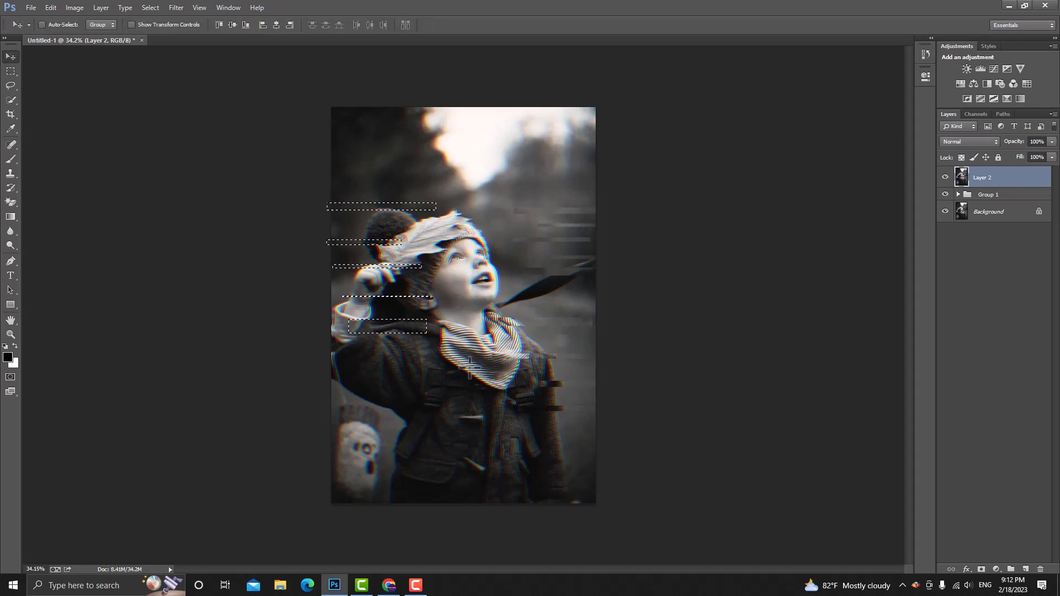
key(ctrl+d)
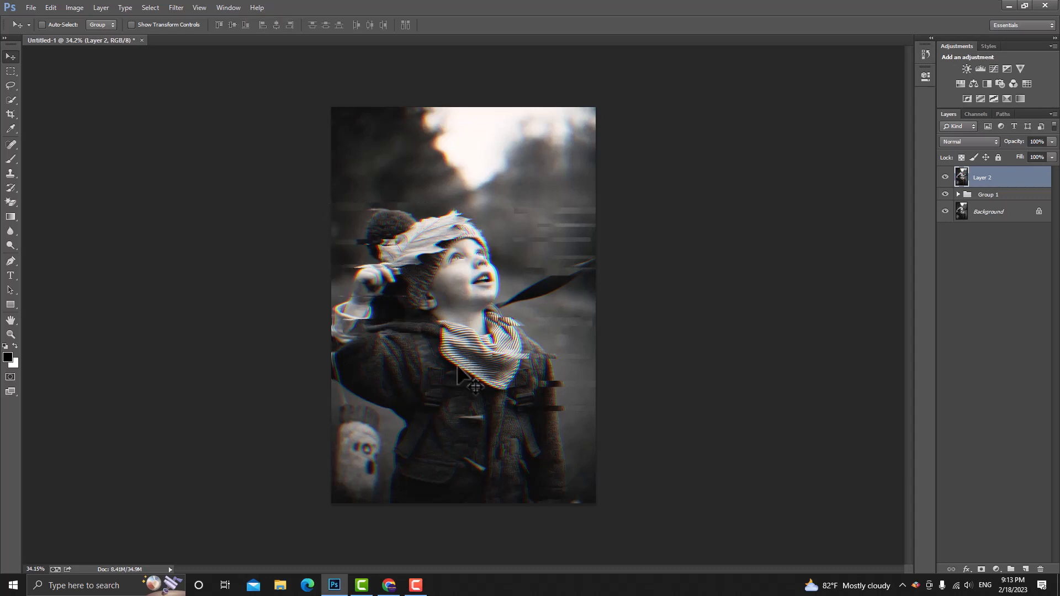
Marquee-select four thin horizontal strips across the raised arm's sleeve and the jacket's chest beside the scarf
scroll(504, 395, down, 2)
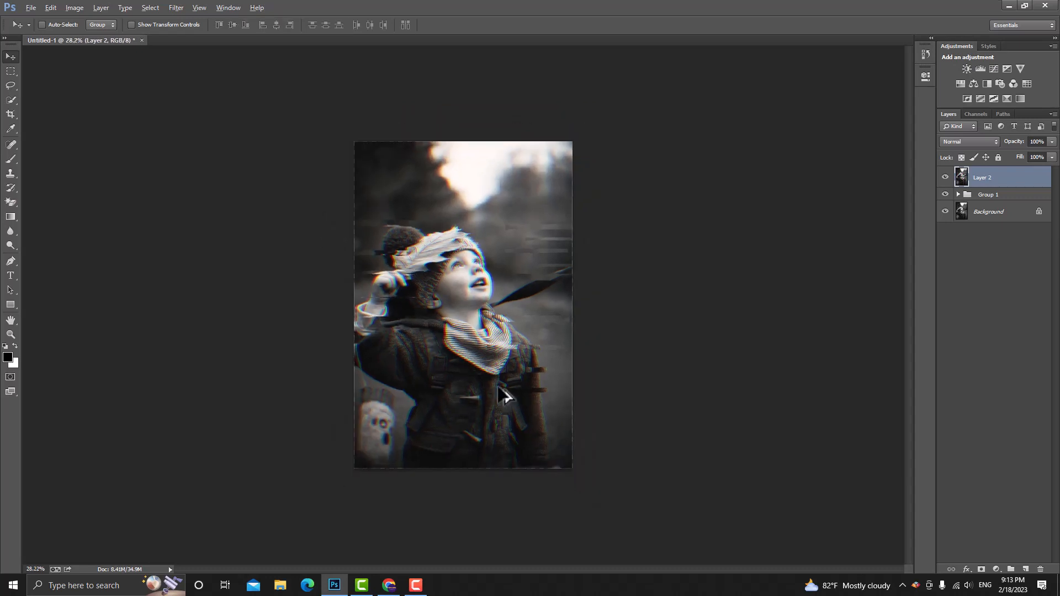
click(11, 71)
drag(387, 335, 452, 344)
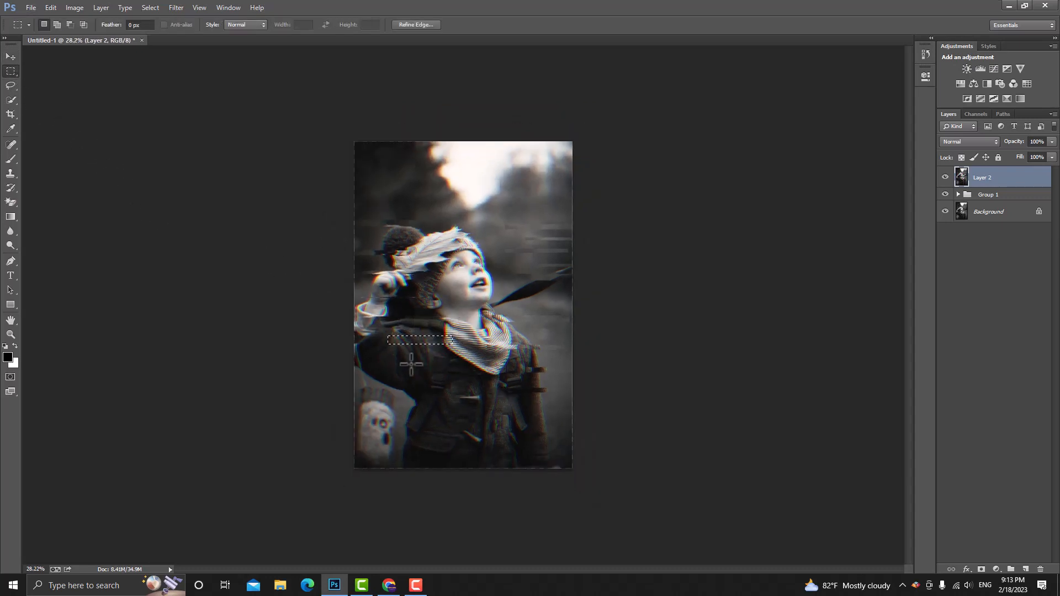
drag(388, 352, 454, 353)
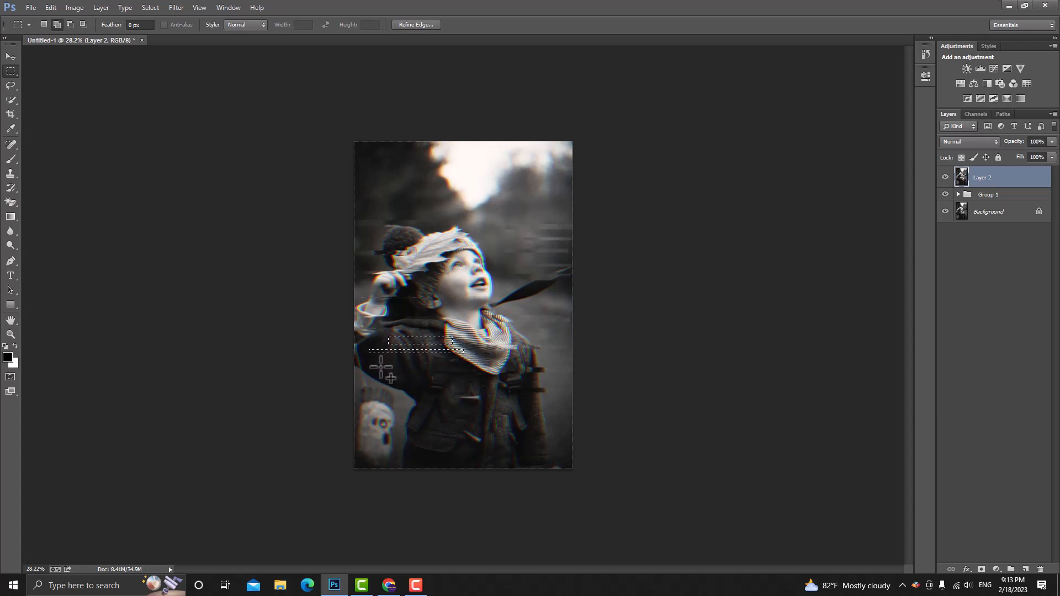
drag(383, 361, 440, 368)
drag(361, 380, 448, 386)
Shift the four selected sleeve and chest strips of Layer 2 left by roughly a tenth of their length and deselect them
key(v)
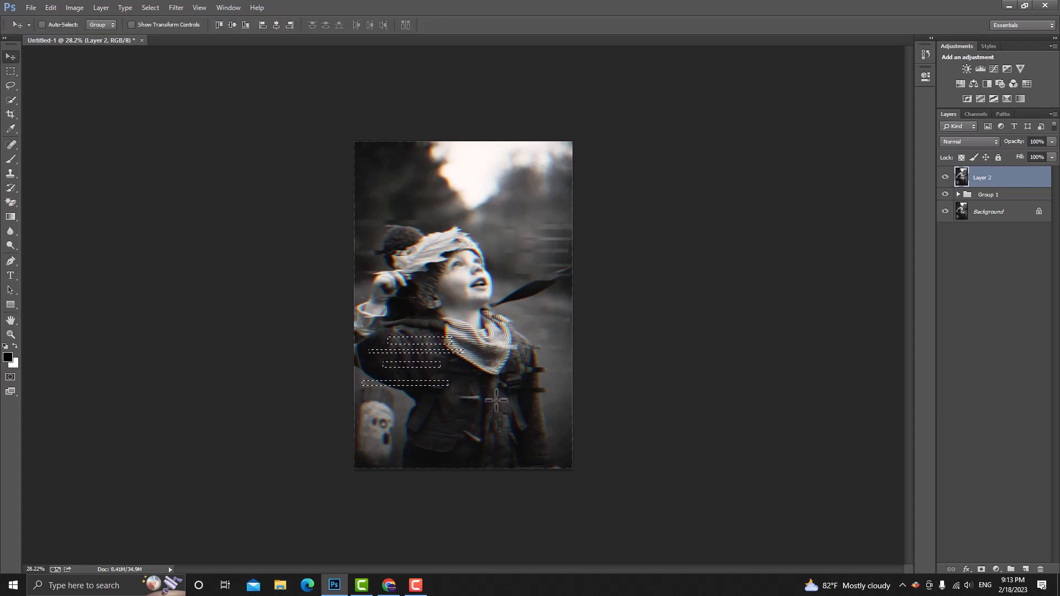
key(shift+Left)
key(shift+Left)
key(shift+Left)
key(shift+Left)
key(shift+Left)
key(shift+Left)
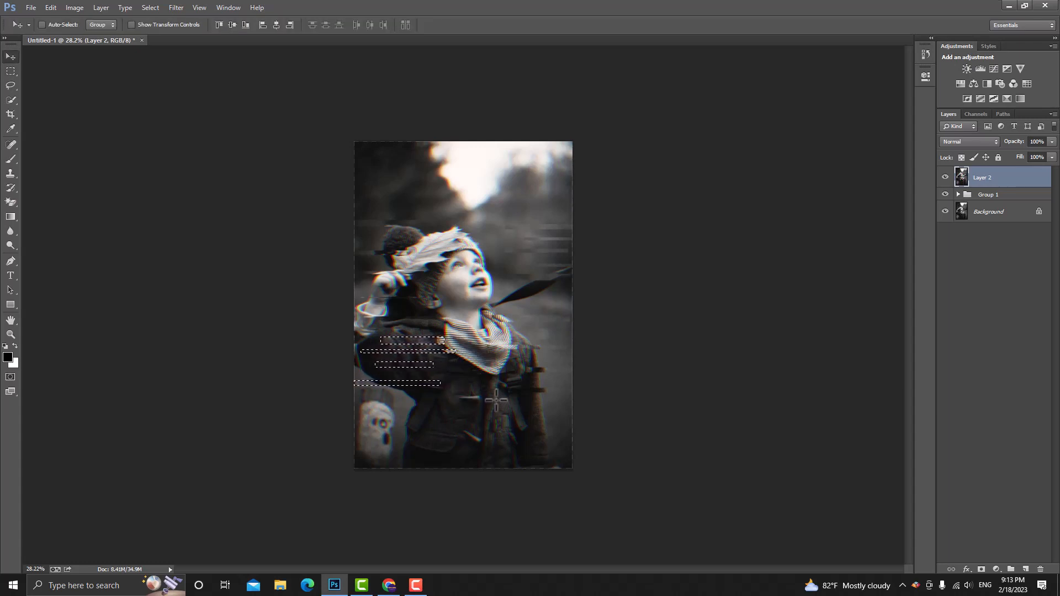
key(ctrl+d)
scroll(518, 362, down, 4)
scroll(518, 362, up, 4)
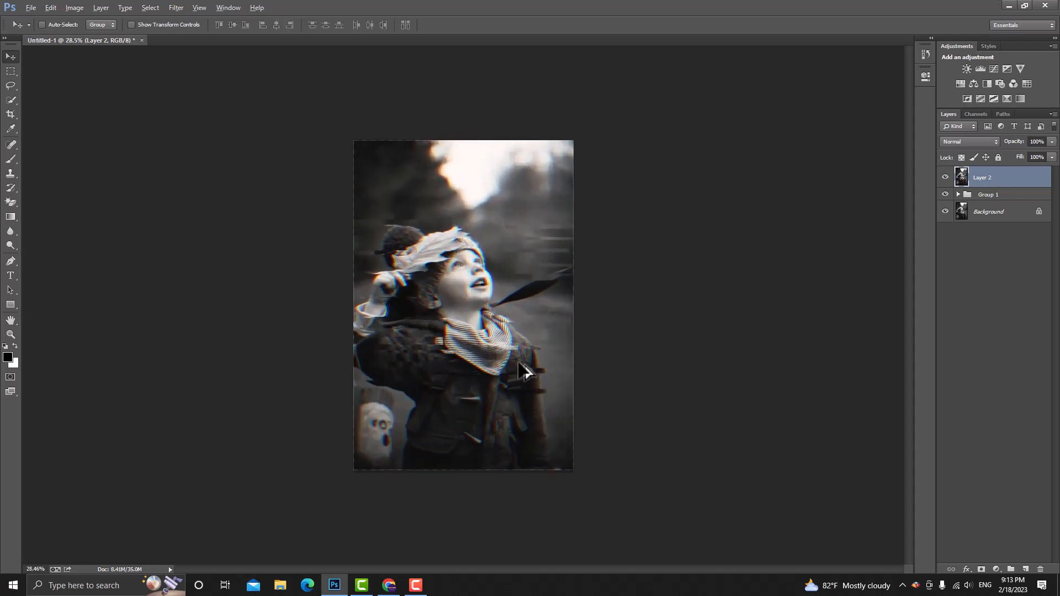
Marquee-select two thin strips from the neck and scarf into the background, shift them slightly right on Layer 2 and deselect them
click(10, 72)
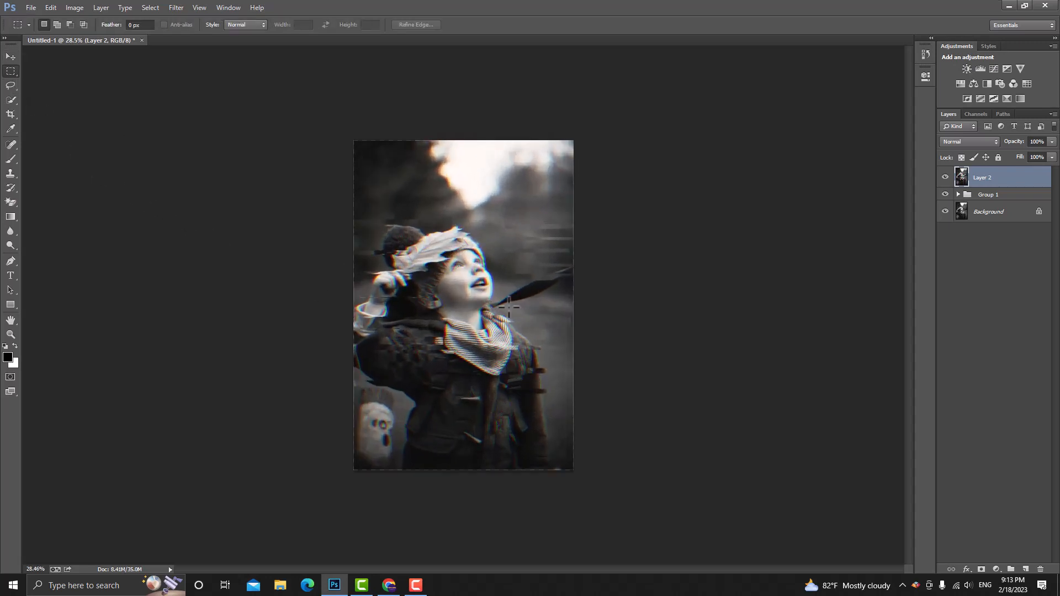
drag(481, 301, 554, 305)
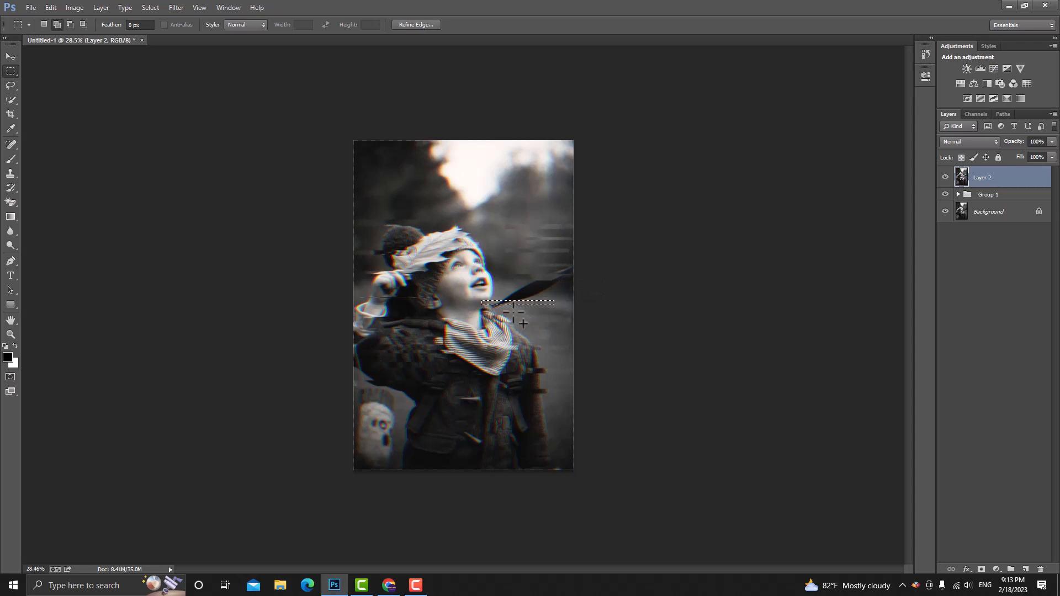
drag(473, 327, 594, 330)
key(v)
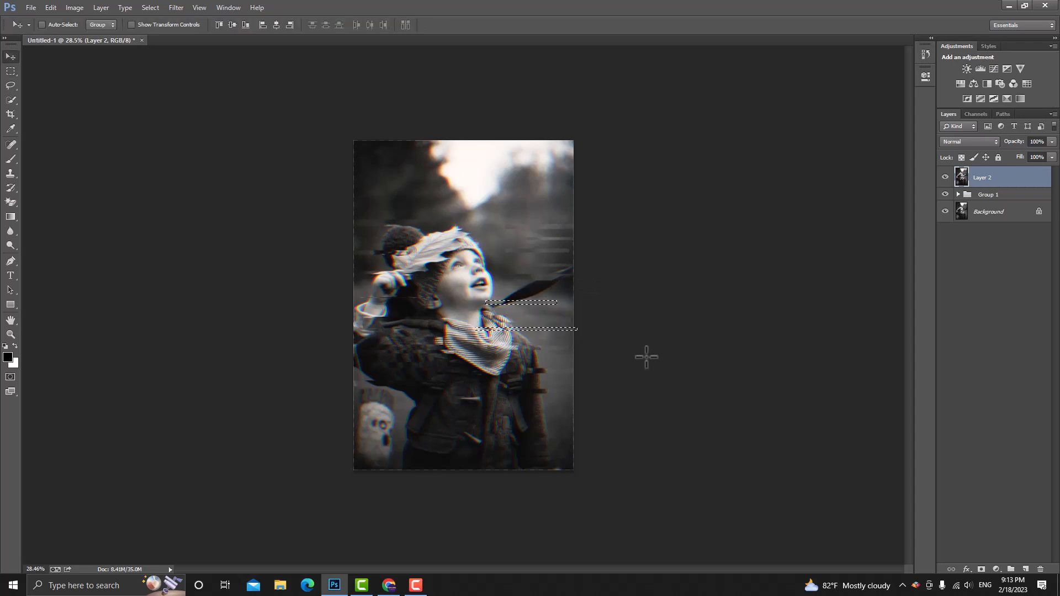
key(ctrl+d)
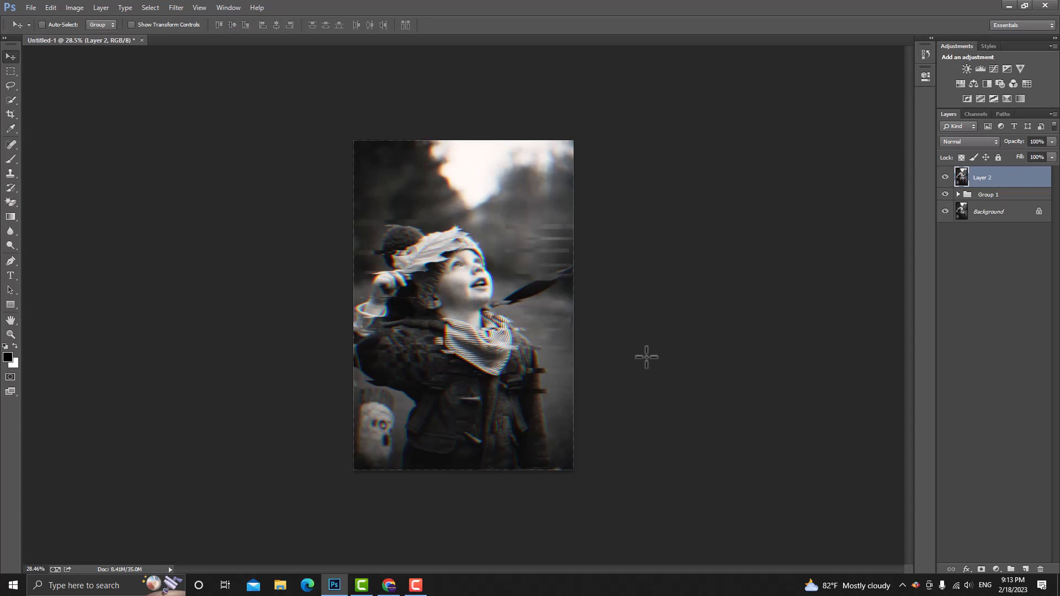
scroll(638, 349, down, 1)
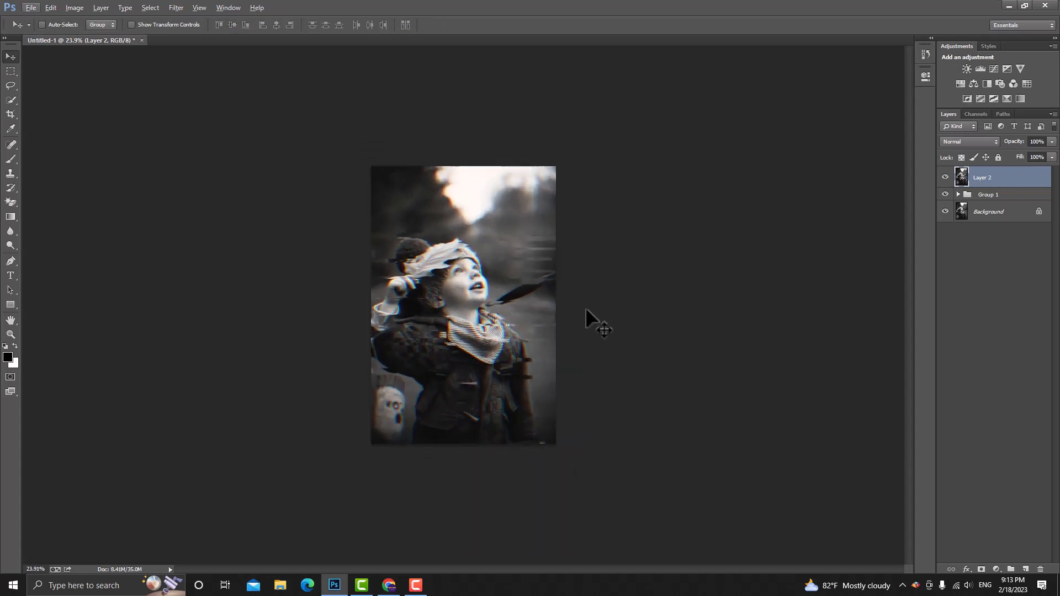
scroll(586, 311, up, 3)
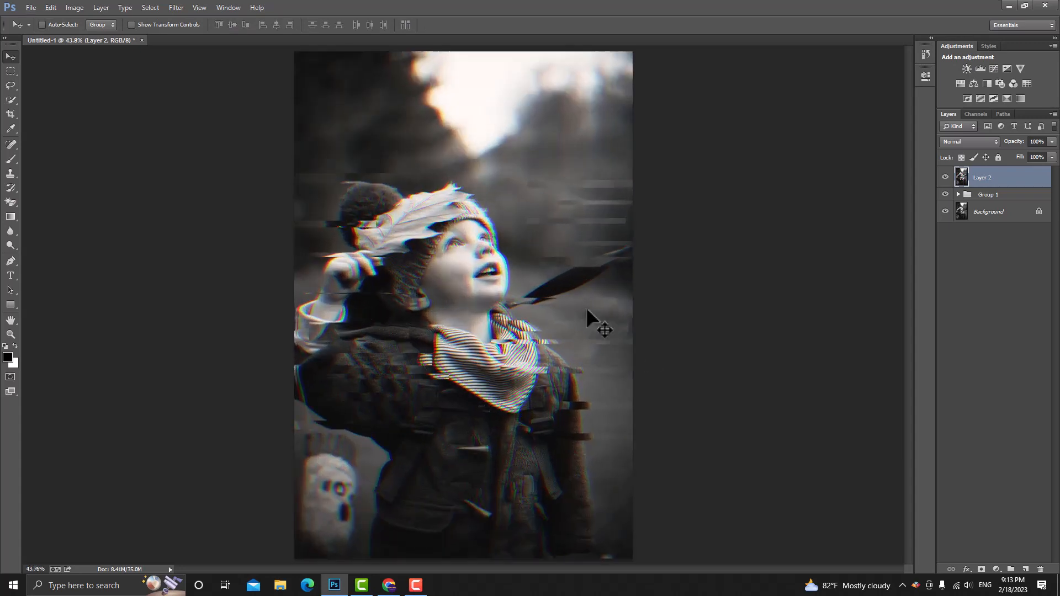